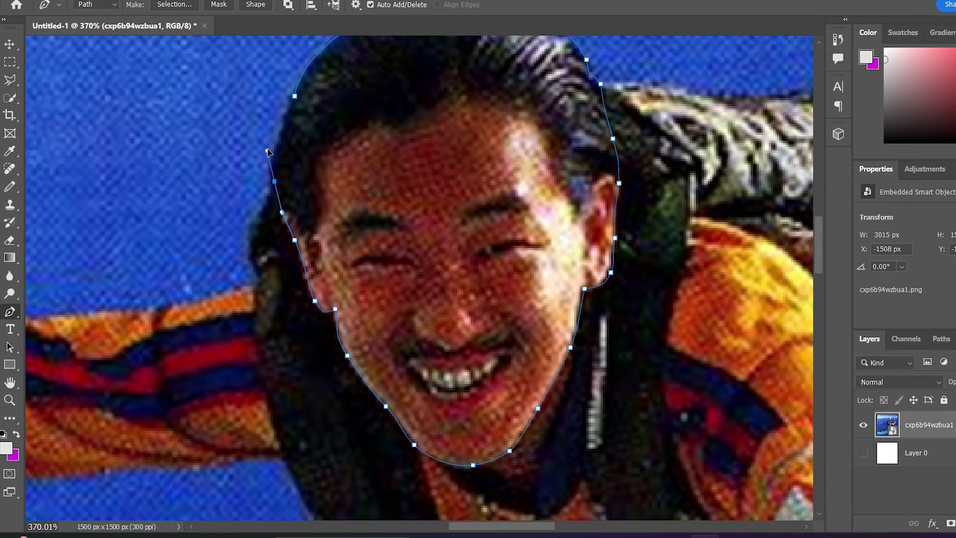
Load the work path around the skydiver's head as a selection and use it to mask the cxp6b94wzbua1 layer
scroll(444, 253, down, 2)
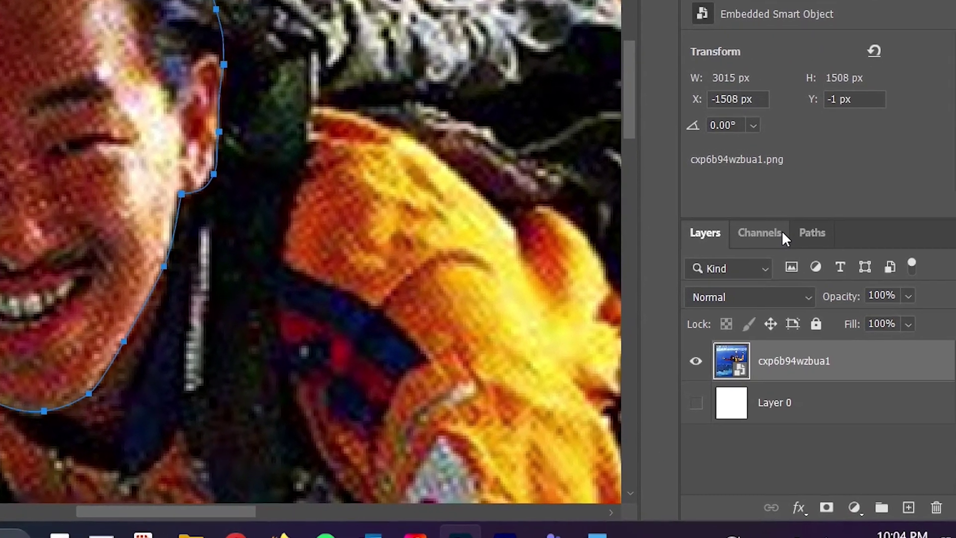
click(701, 234)
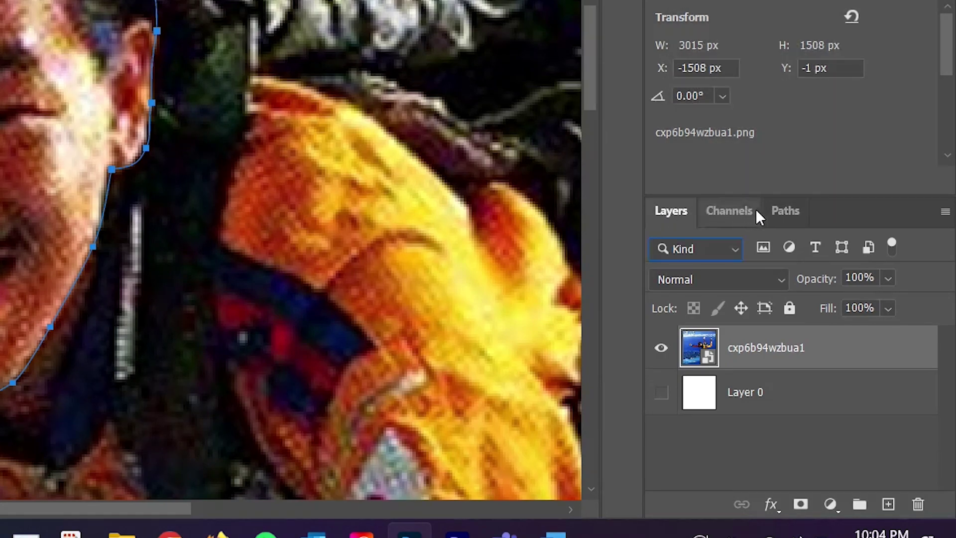
click(789, 212)
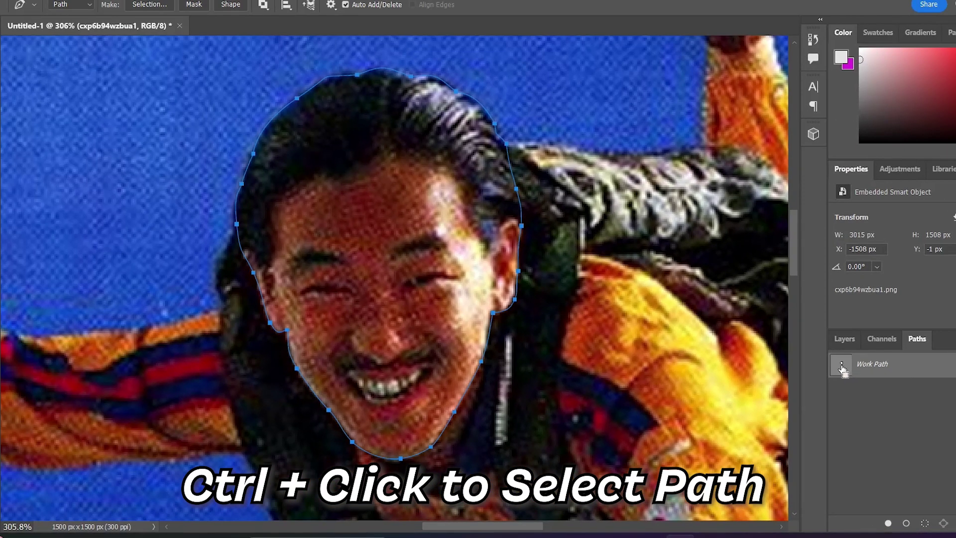
ctrl+click(842, 368)
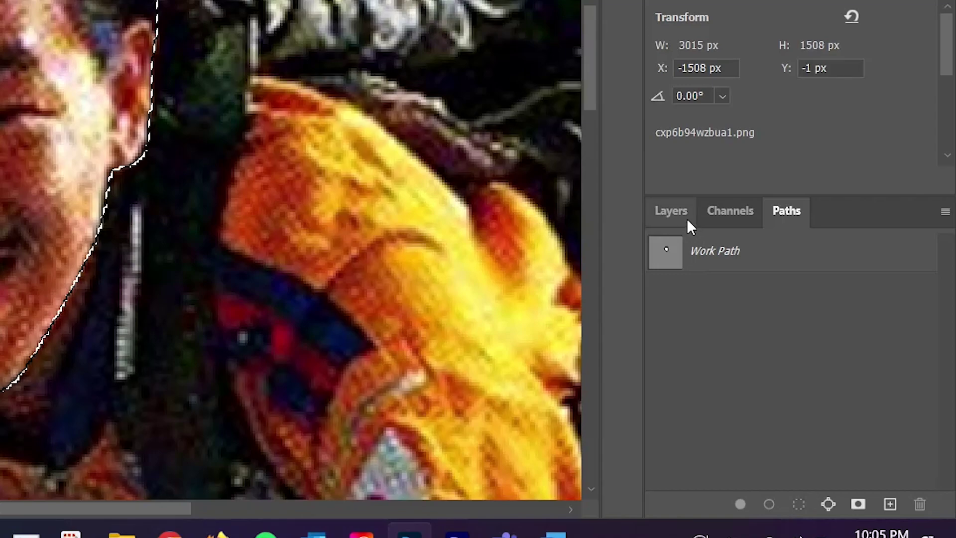
click(670, 214)
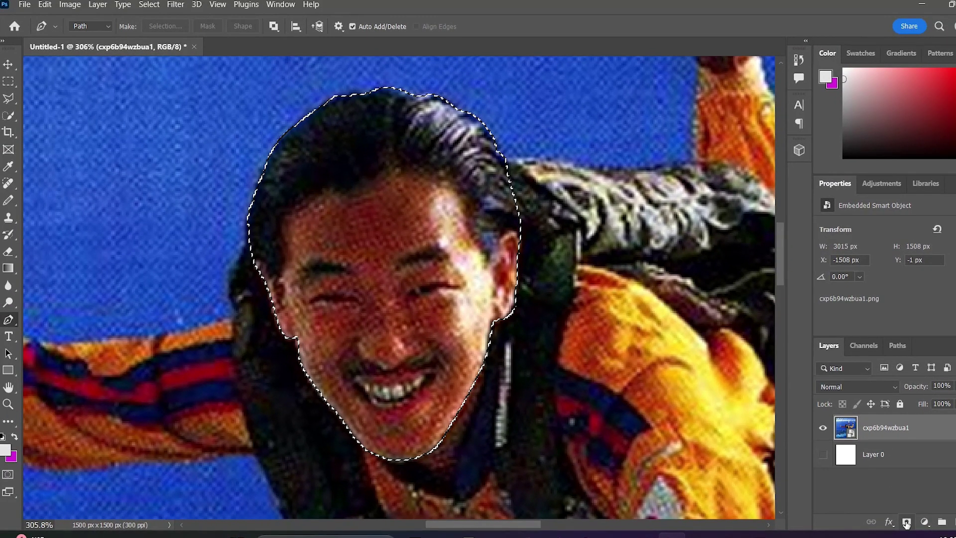
click(907, 522)
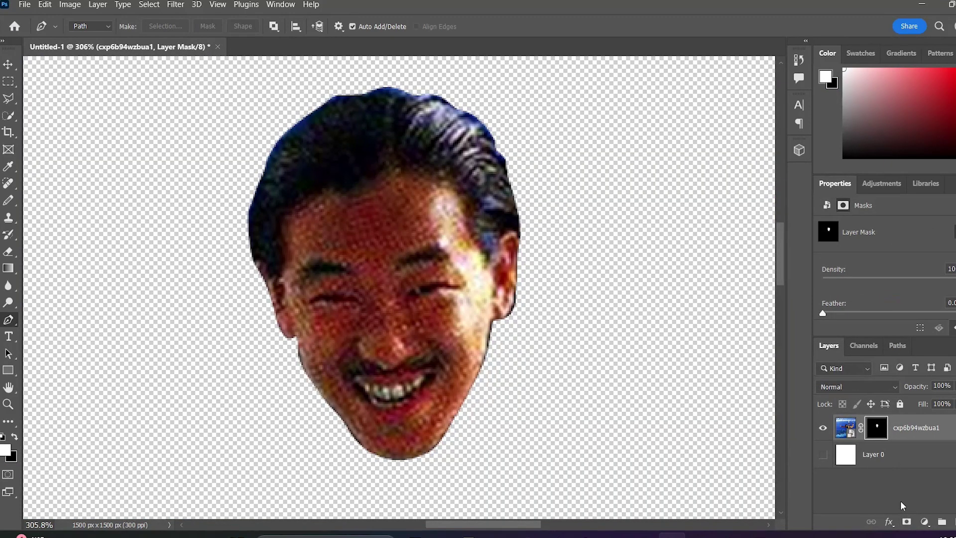
Open the head's layer mask in Select and Mask and set the preview transparency to 49%
key(z)
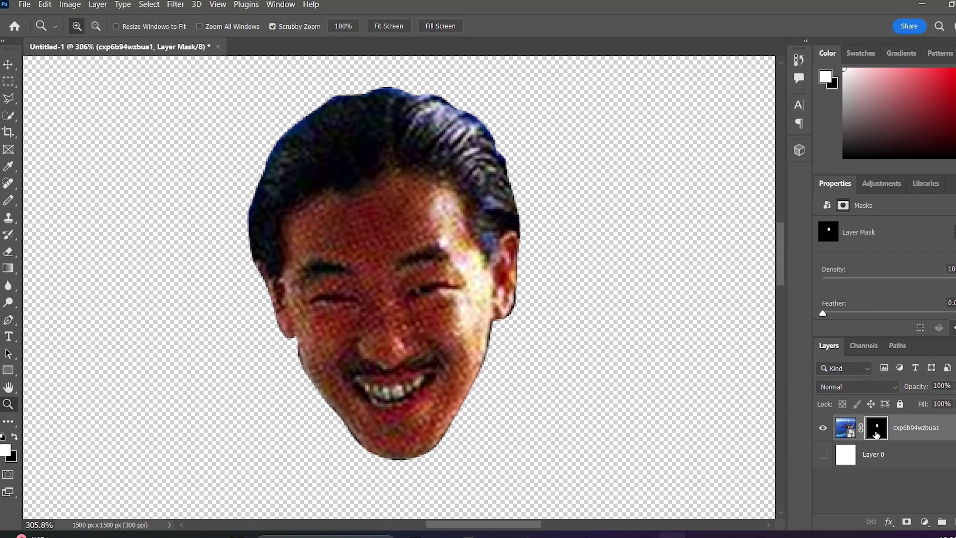
double_click(711, 314)
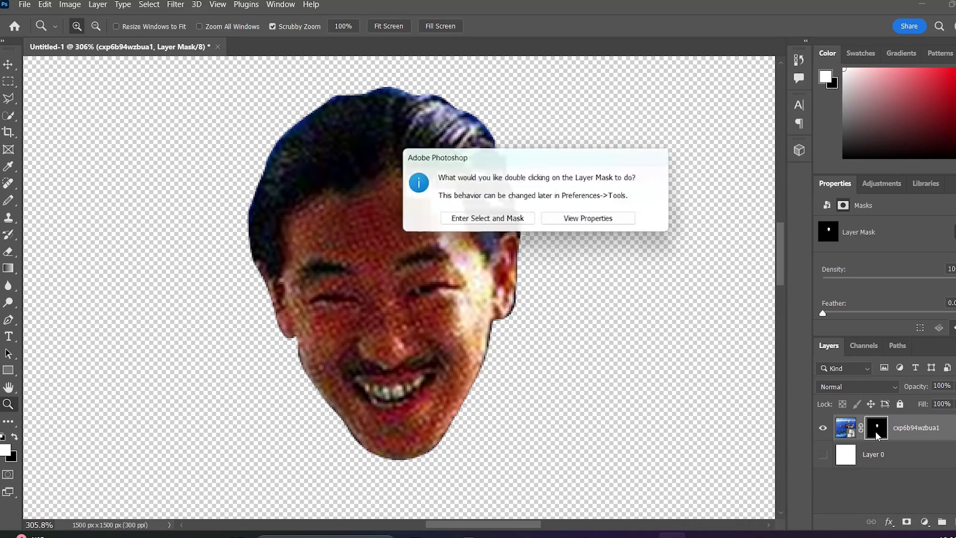
click(505, 224)
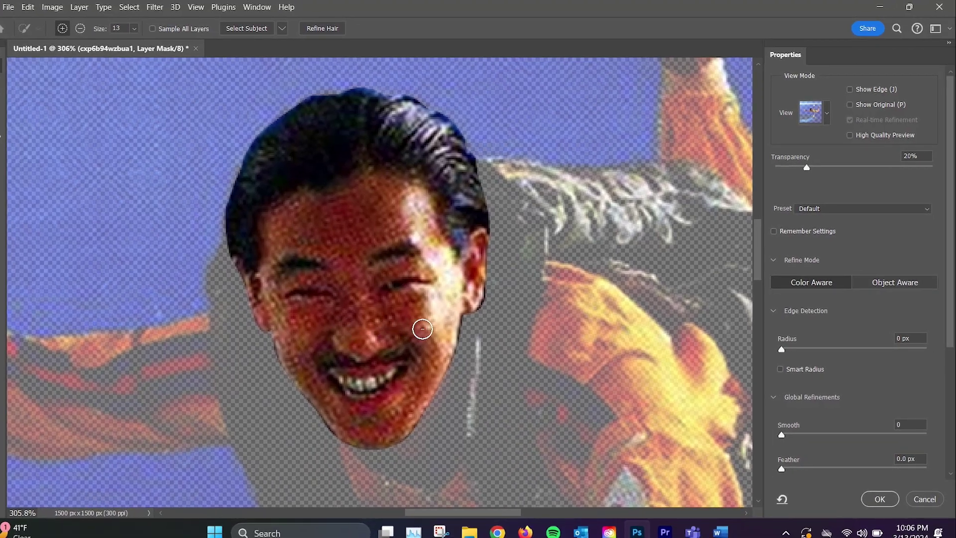
scroll(341, 343, down, 9)
scroll(342, 344, down, 2)
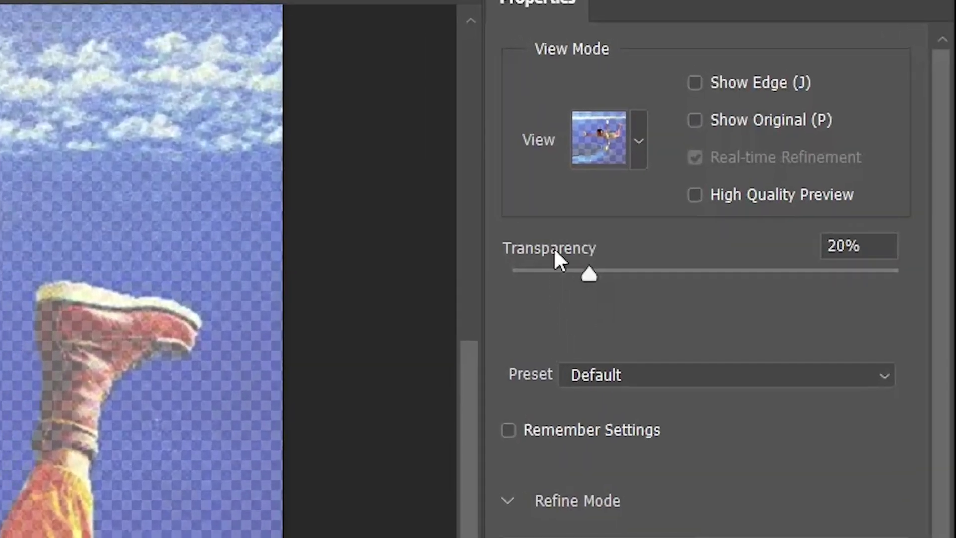
drag(589, 273, 844, 282)
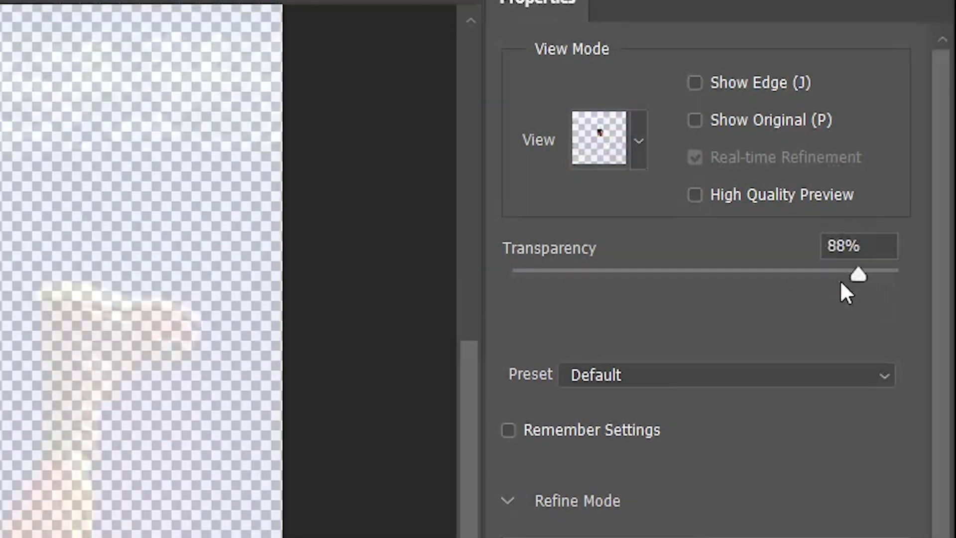
drag(648, 282, 677, 279)
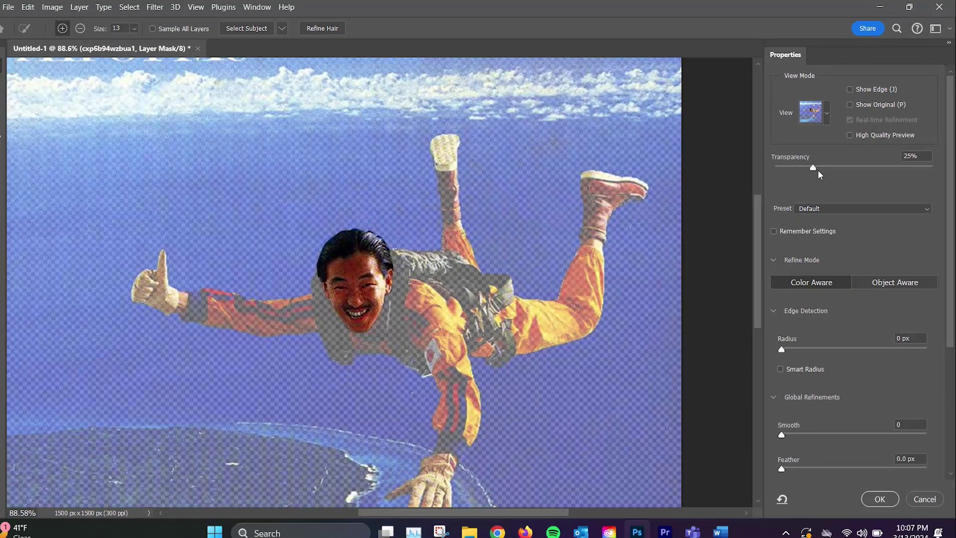
mouse_move(842, 170)
mouse_down()
mouse_move(876, 168)
mouse_move(853, 170)
mouse_up()
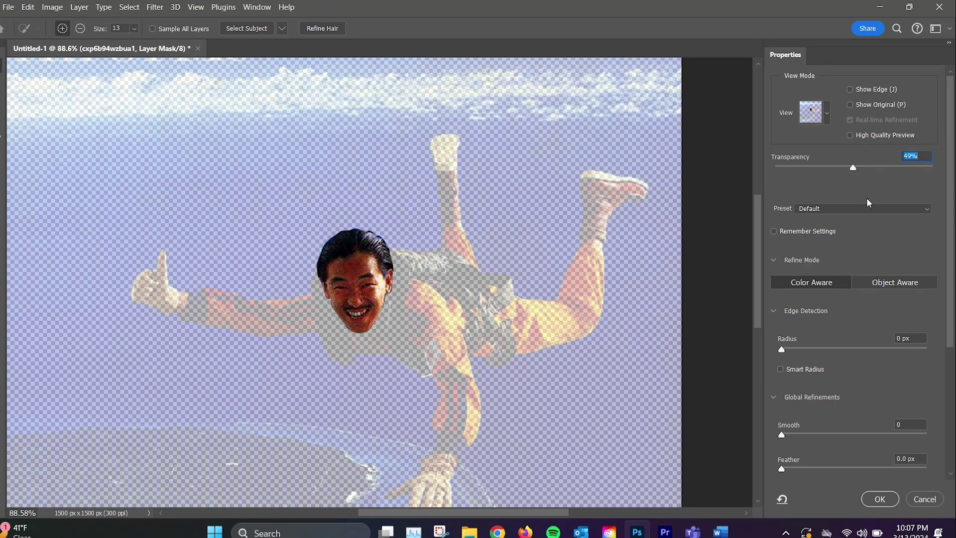
Keep the Default refinement preset and enable Remember Settings
click(856, 210)
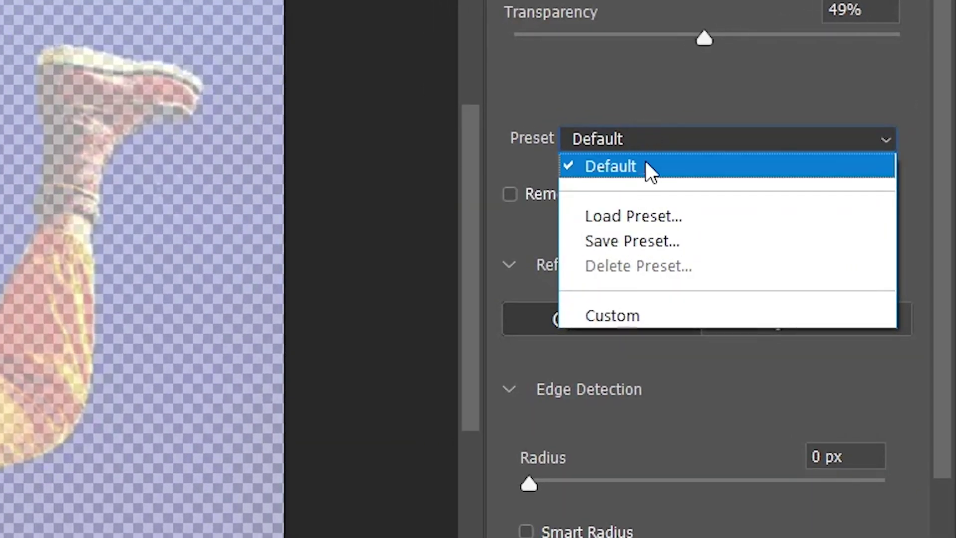
click(642, 106)
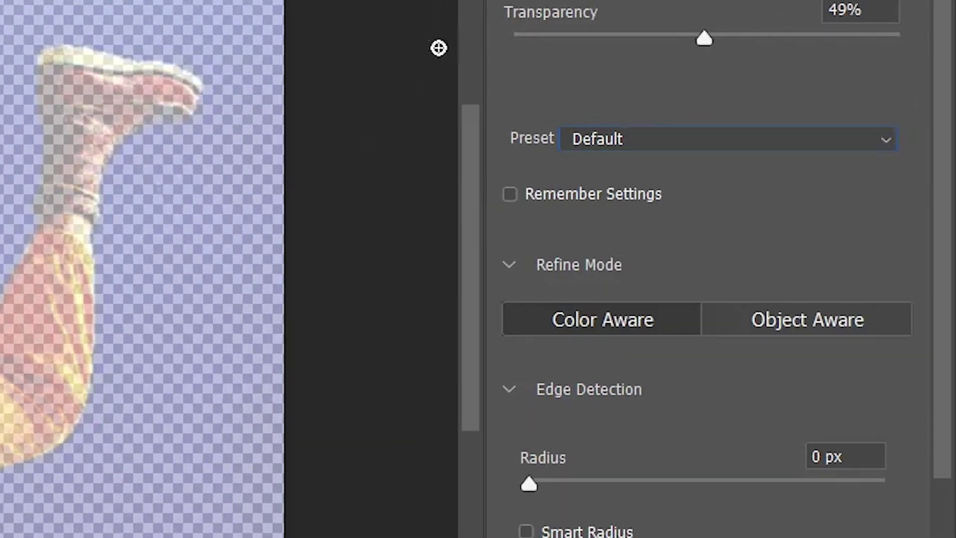
click(513, 200)
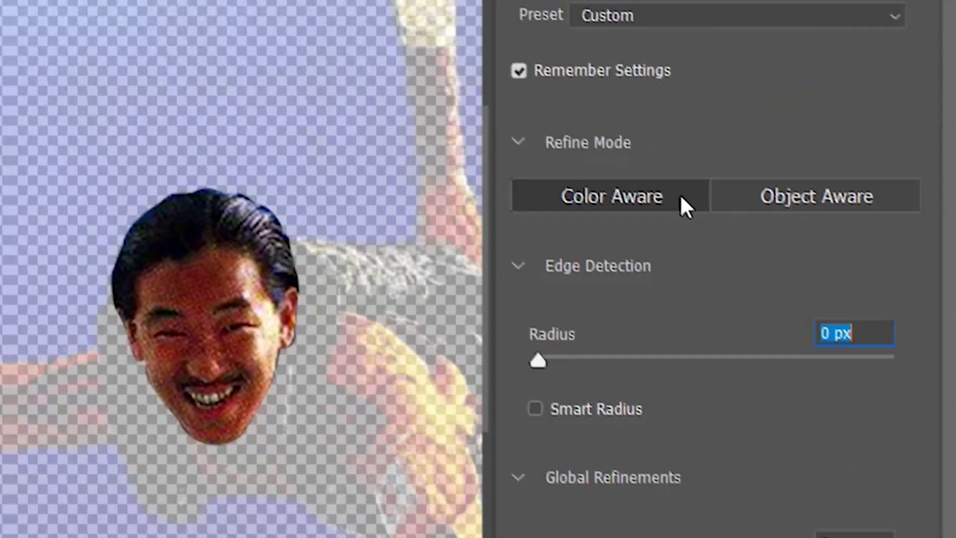
Set the edge detection radius of the head mask to 3 px
scroll(680, 203, down, 5)
scroll(670, 193, down, 1)
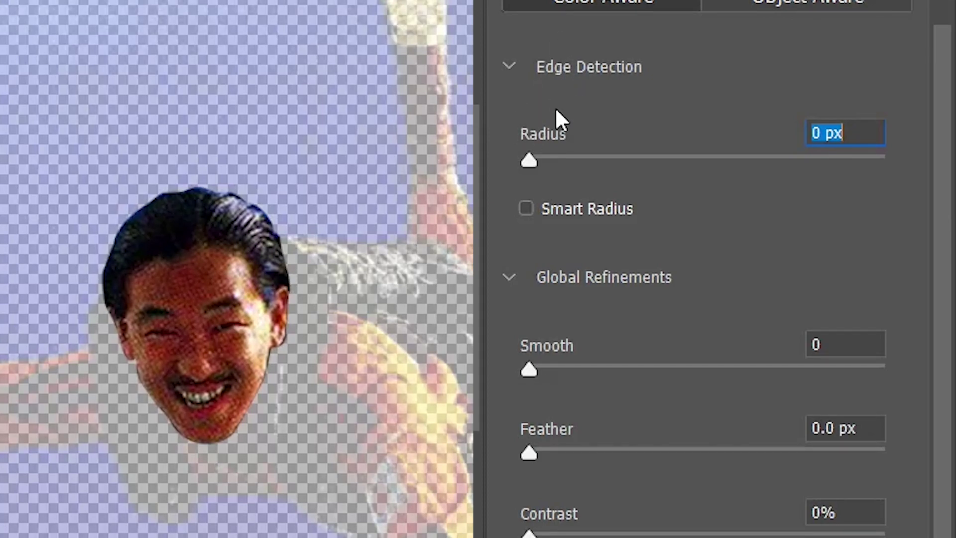
click(541, 164)
drag(542, 164, 791, 166)
drag(725, 188, 593, 179)
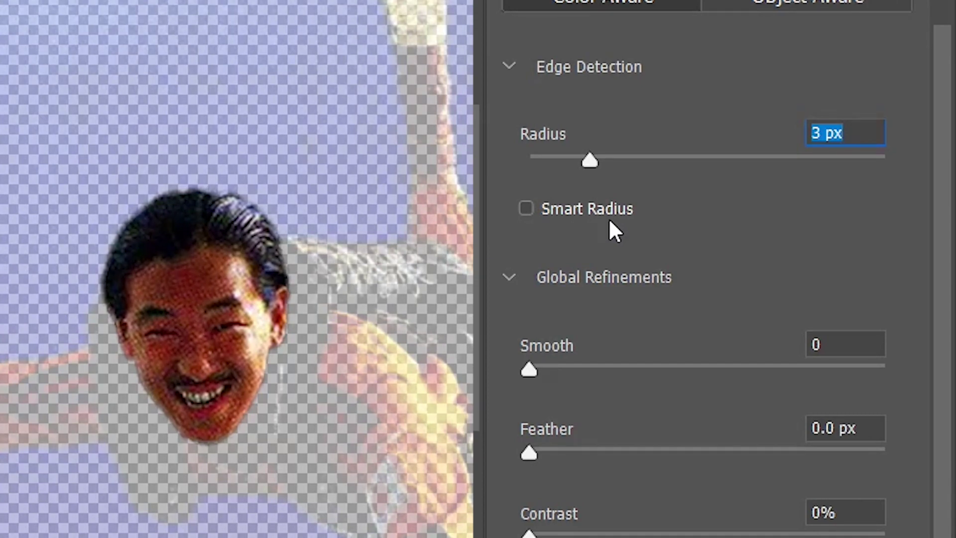
Refine the head mask with Smooth at 16 and Feather at 1.4 px
scroll(682, 339, down, 2)
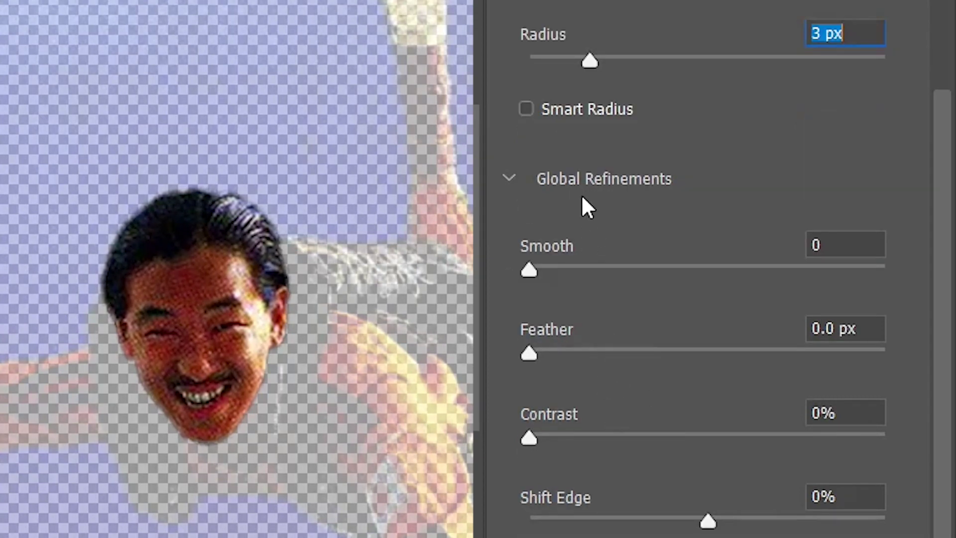
drag(531, 267, 594, 270)
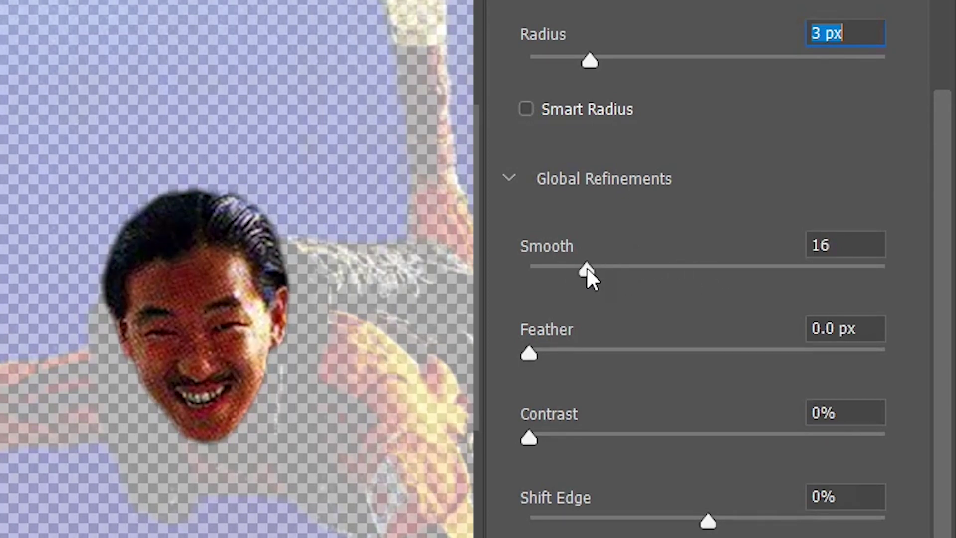
click(587, 269)
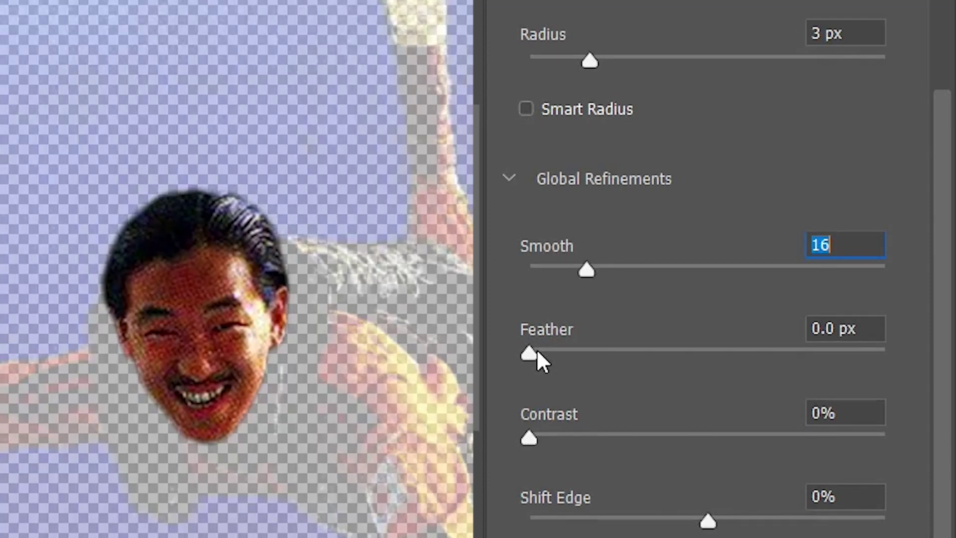
drag(535, 354, 560, 372)
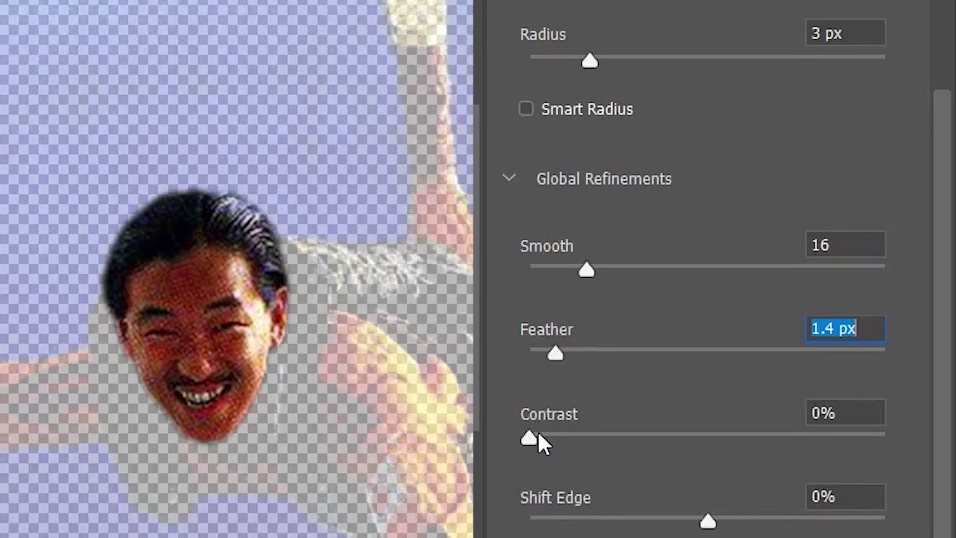
Try higher Contrast values on the mask edge and return Contrast to 0%
drag(540, 436, 803, 456)
drag(689, 448, 585, 448)
drag(730, 446, 506, 465)
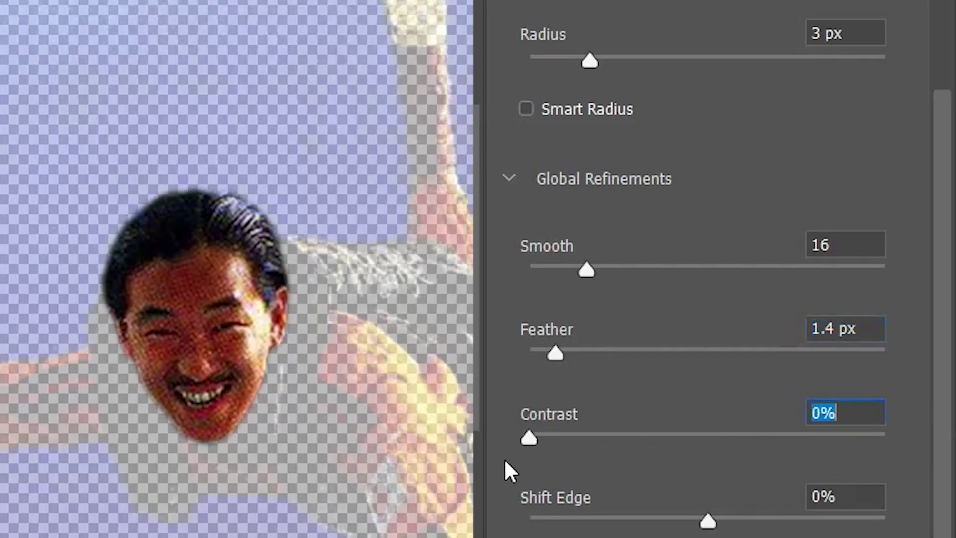
Try expanding and contracting the mask with Shift Edge, and reset it to 0%
drag(707, 523, 786, 374)
drag(846, 374, 575, 386)
drag(778, 395, 733, 393)
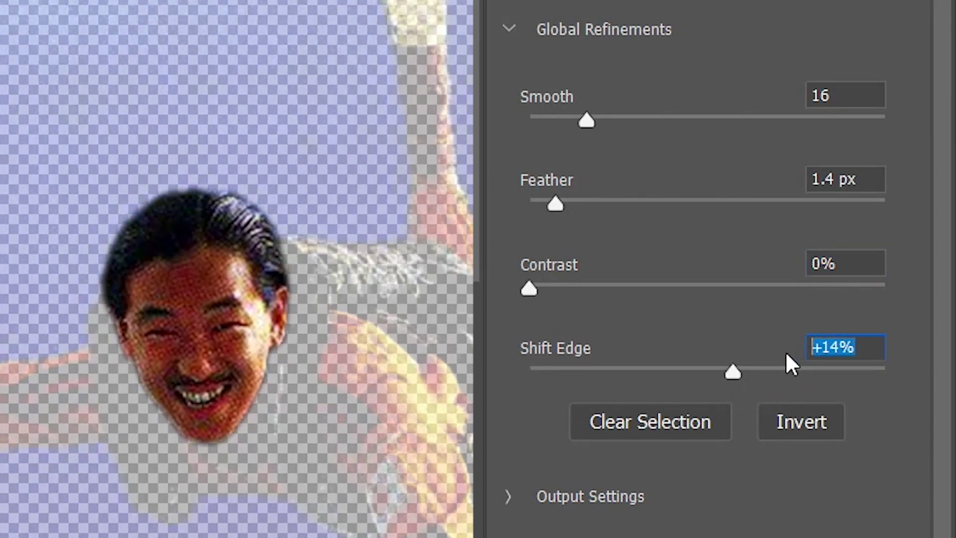
text(0)
key(Return)
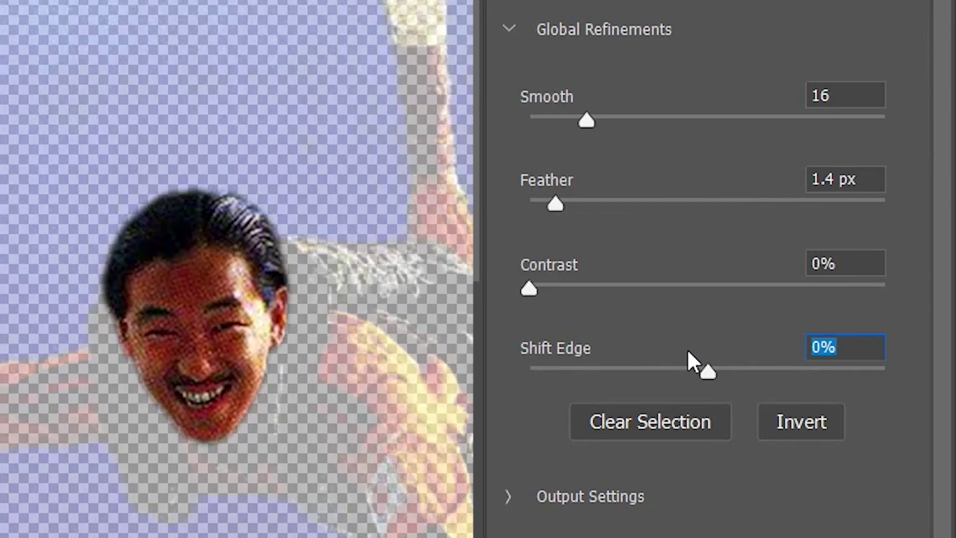
Apply the refined mask to the head and place an unmasked copy of the photo layer beneath the cutout
scroll(677, 448, down, 5)
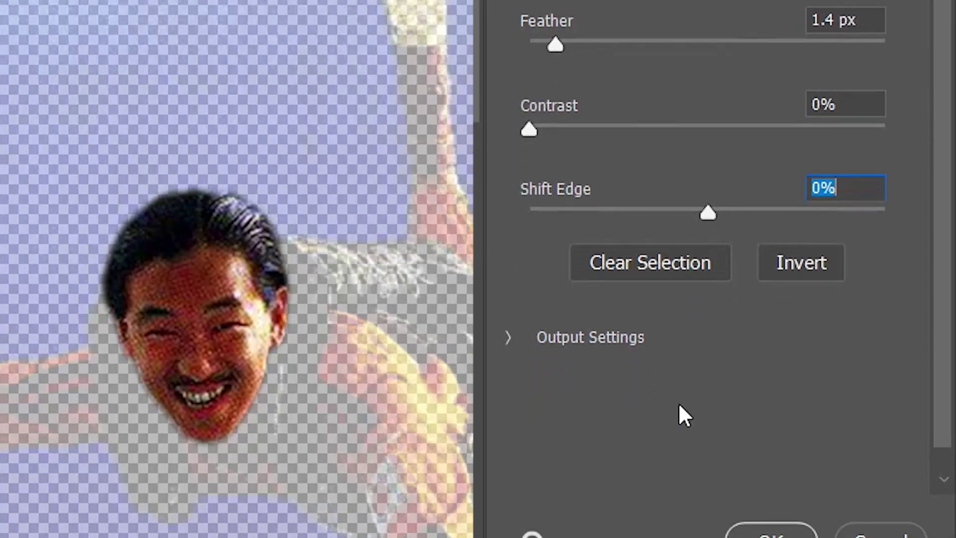
click(769, 464)
scroll(407, 283, up, 3)
scroll(376, 298, up, 3)
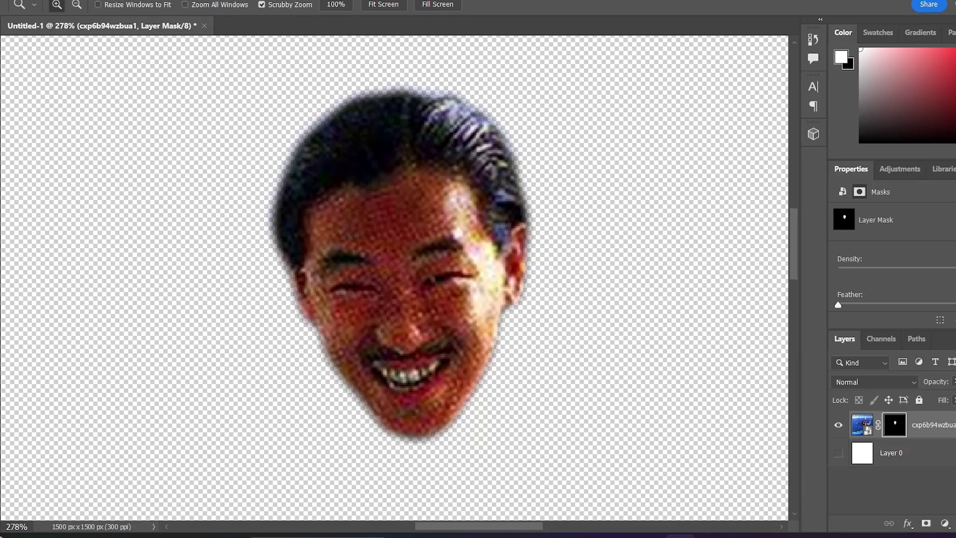
key(v)
scroll(470, 297, down, 5)
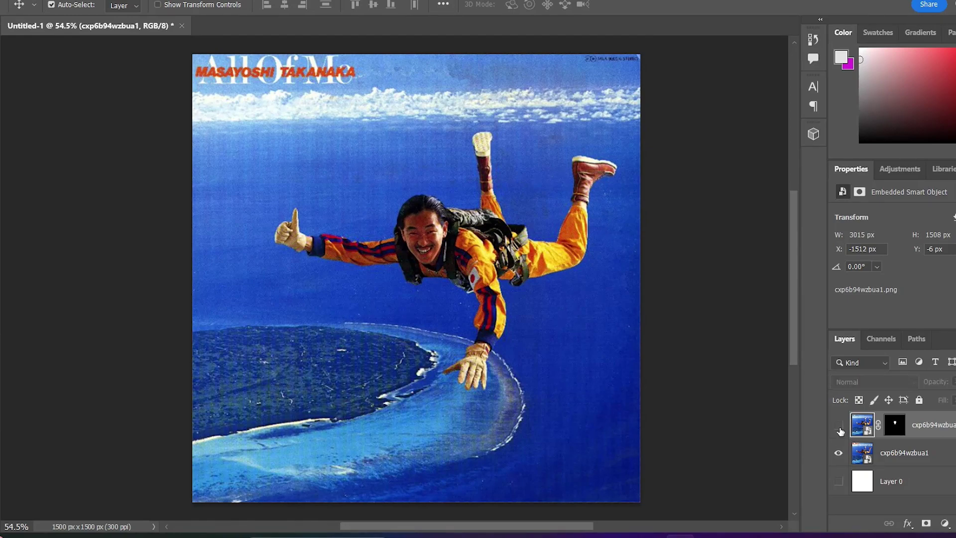
Toggle the masked head layer off and on to compare the cutout with the full photo beneath it
click(838, 426)
click(839, 427)
scroll(417, 228, up, 8)
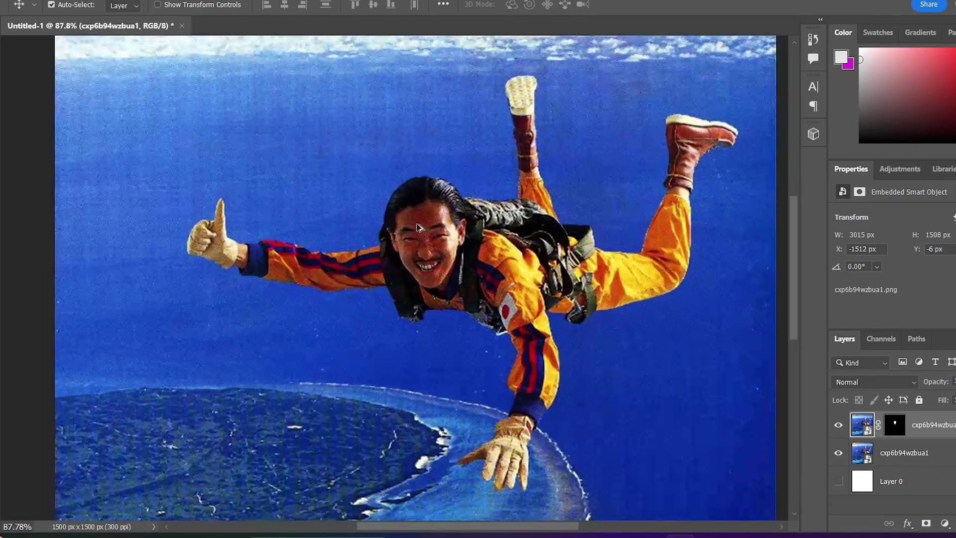
scroll(439, 230, up, 1)
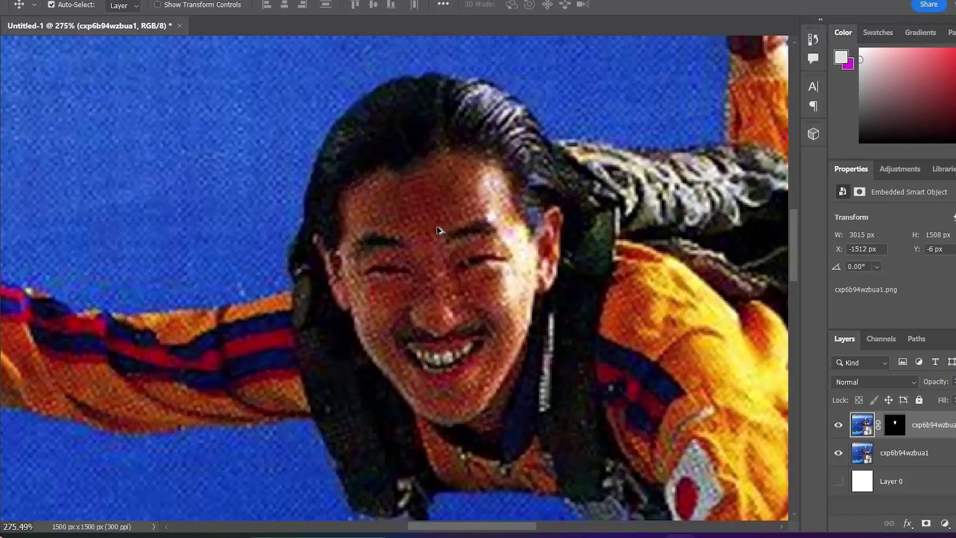
click(840, 428)
click(840, 427)
click(839, 428)
click(839, 427)
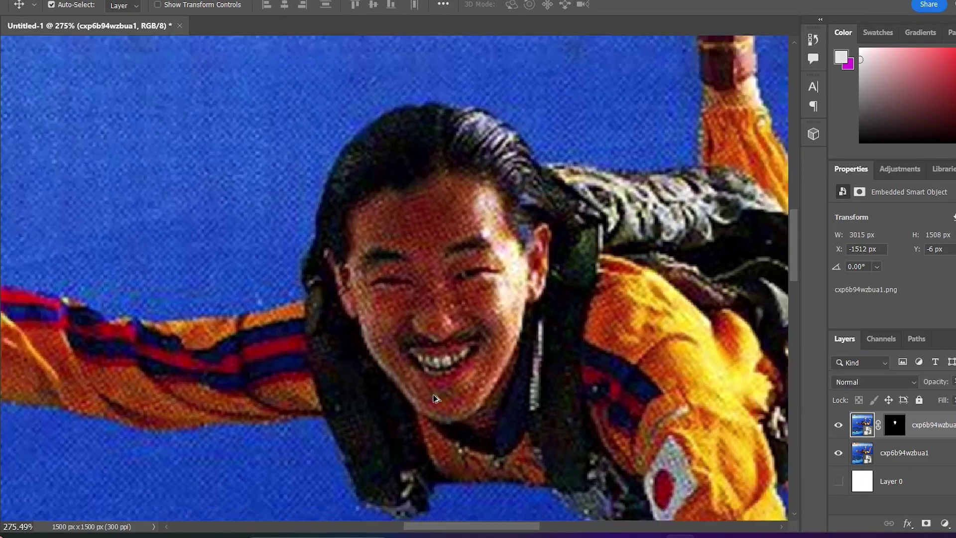
scroll(433, 398, down, 6)
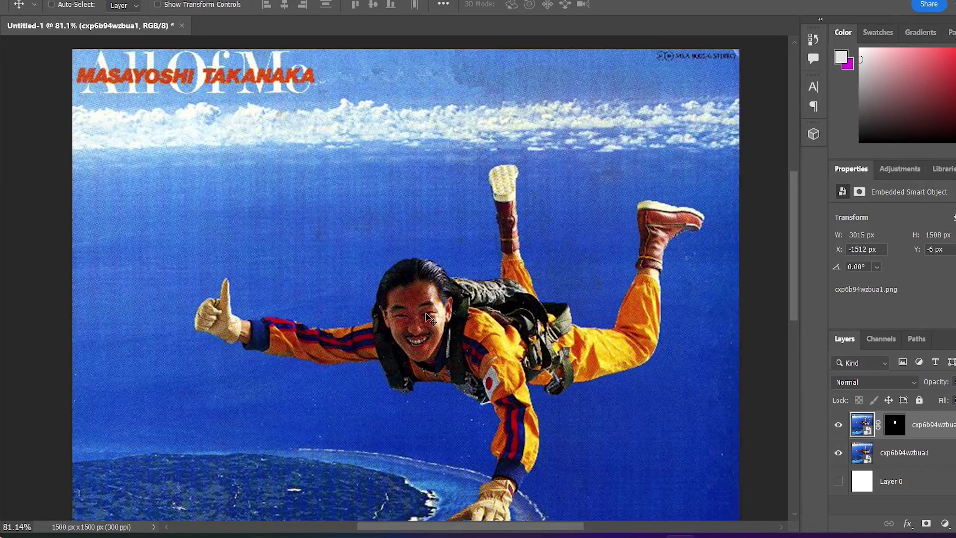
key(ctrl+t)
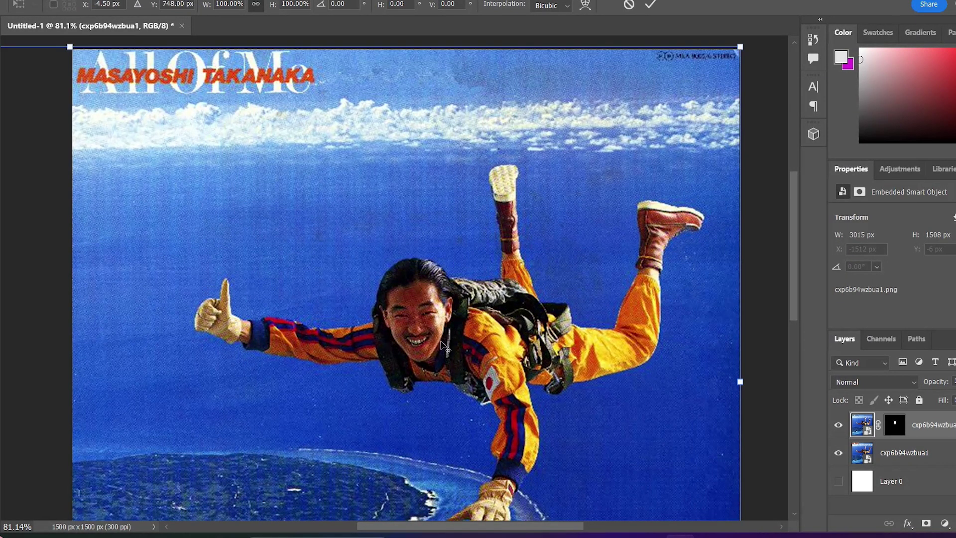
scroll(445, 345, down, 3)
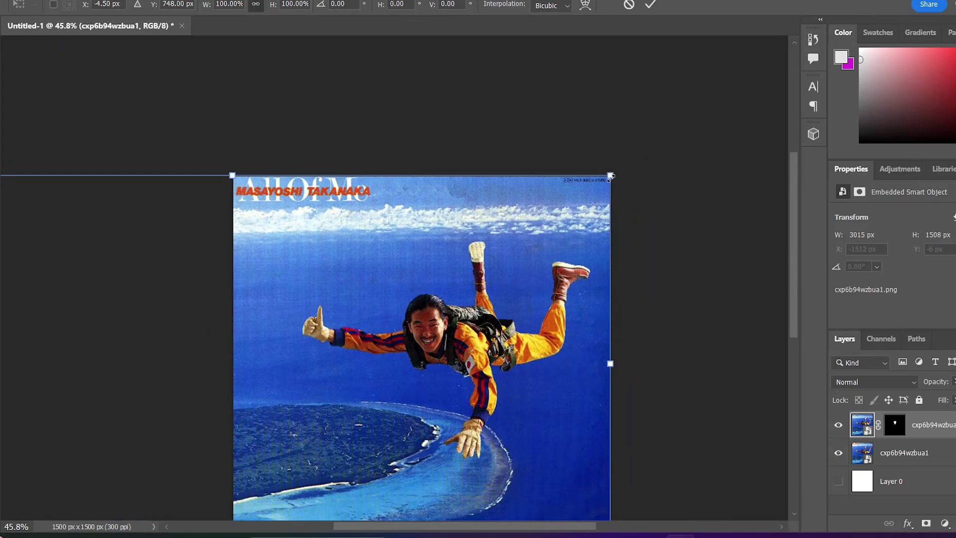
scroll(394, 428, down, 5)
key(Escape)
Scale up the masked head layer with Free Transform and move the enlarged head over the skydiver's shoulders
scroll(440, 378, up, 1)
scroll(352, 142, down, 1)
key(ctrl+t)
drag(545, 177, 766, 67)
drag(583, 224, 381, 291)
drag(563, 133, 748, 40)
drag(542, 215, 457, 248)
Rotate the enlarged head to about -3.72°, fine-tune its position over the neck, and commit the transform
scroll(405, 280, up, 5)
scroll(409, 328, down, 4)
drag(722, 349, 720, 310)
scroll(398, 349, up, 3)
drag(437, 193, 438, 223)
scroll(438, 284, up, 5)
drag(474, 271, 473, 262)
key(Return)
scroll(398, 254, down, 5)
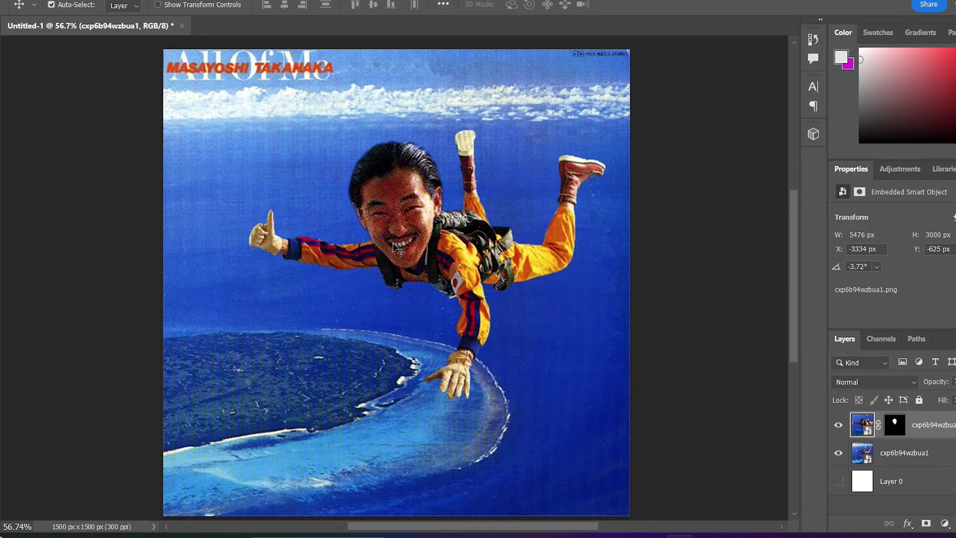
scroll(385, 231, up, 4)
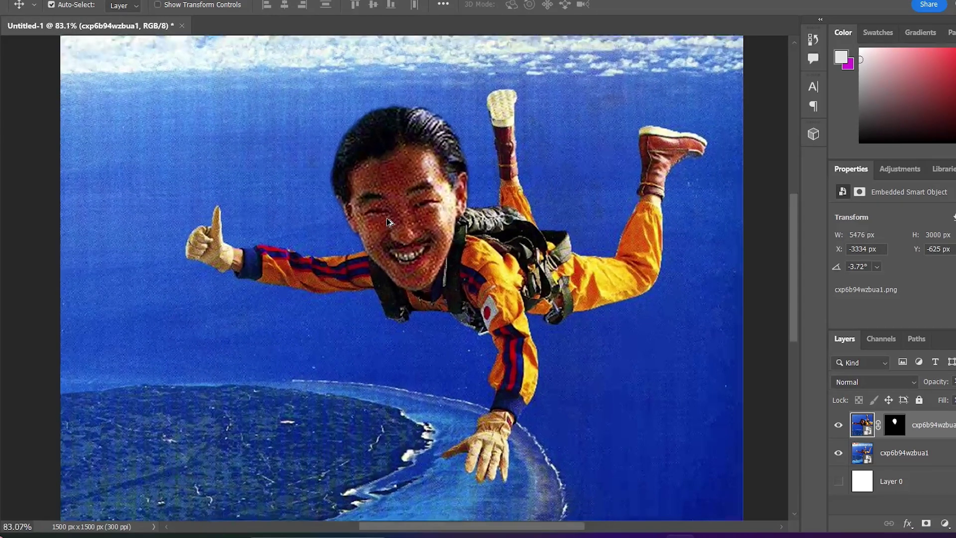
scroll(430, 234, up, 1)
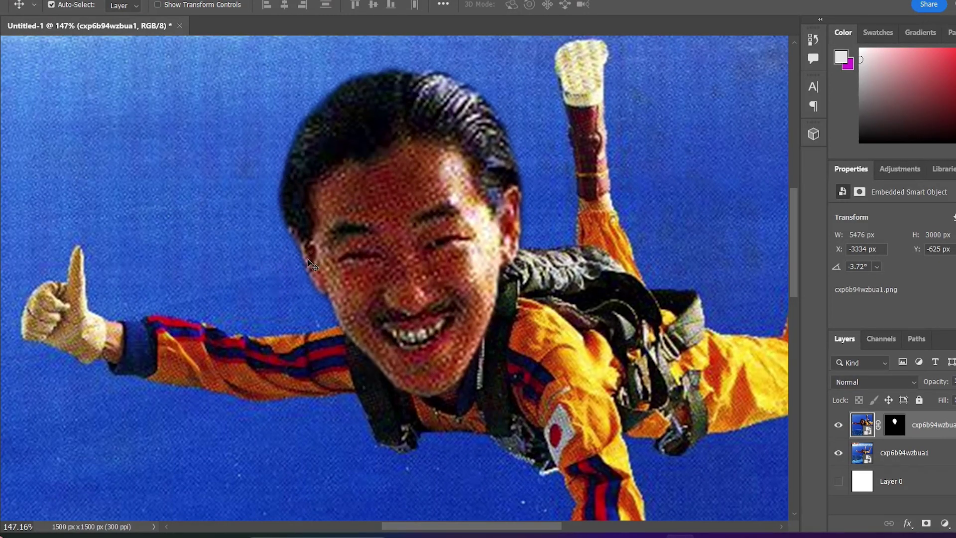
scroll(305, 265, down, 1)
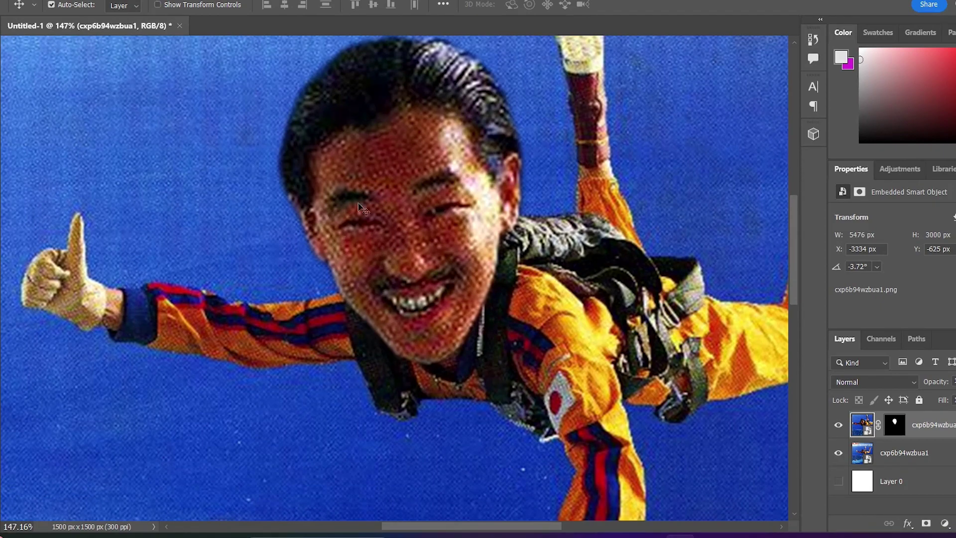
scroll(260, 327, down, 5)
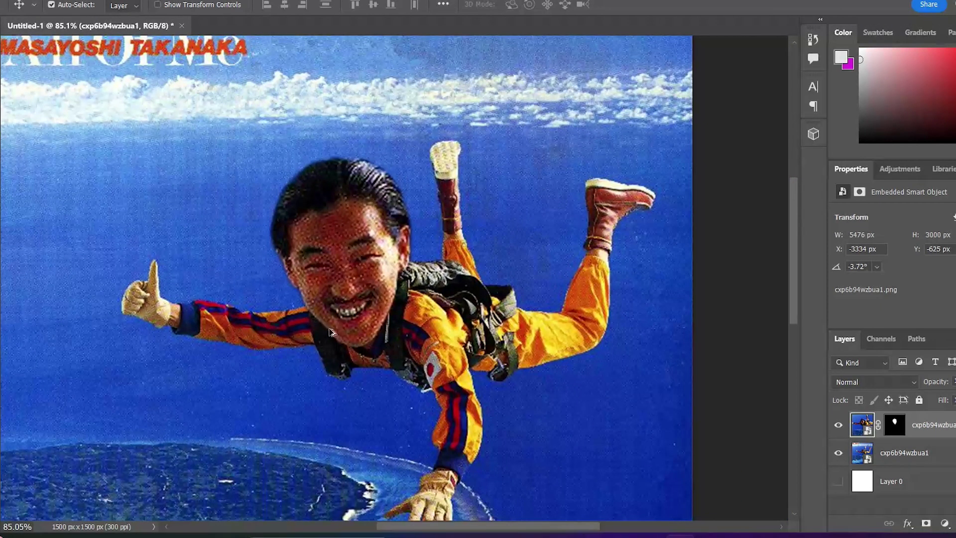
scroll(314, 348, down, 1)
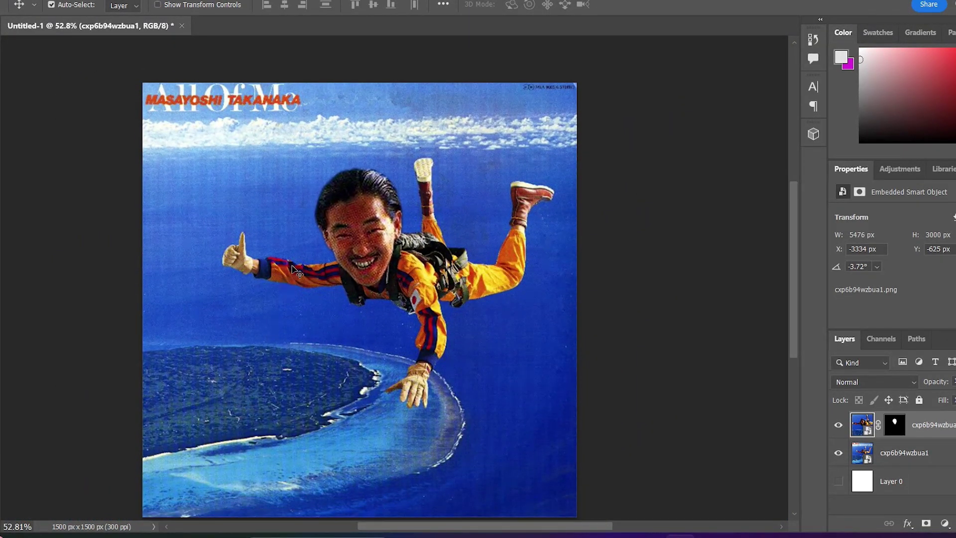